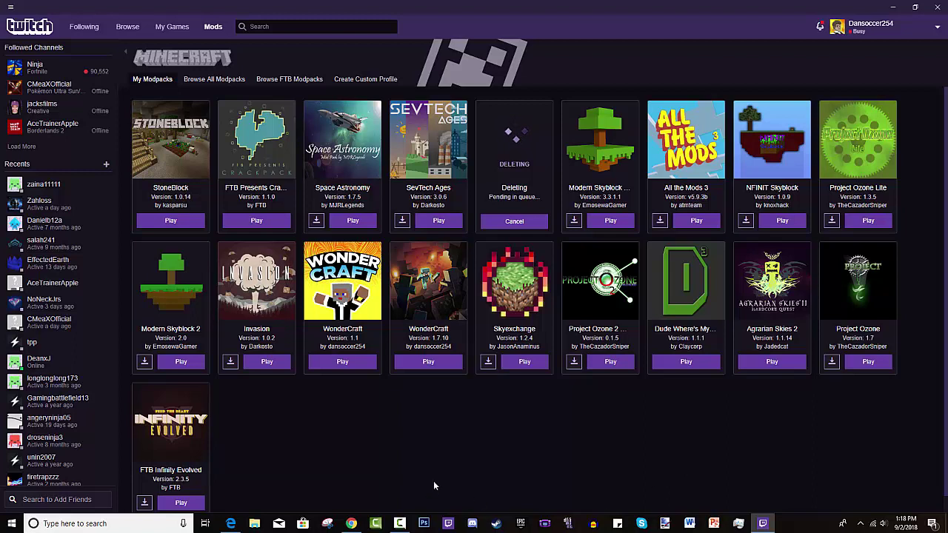
Step: Open the StoneBlock card's profile, showing version 1.0.14 for Minecraft 1.12.2
{"action": "mouse_move", "coordinate": [148, 152]}
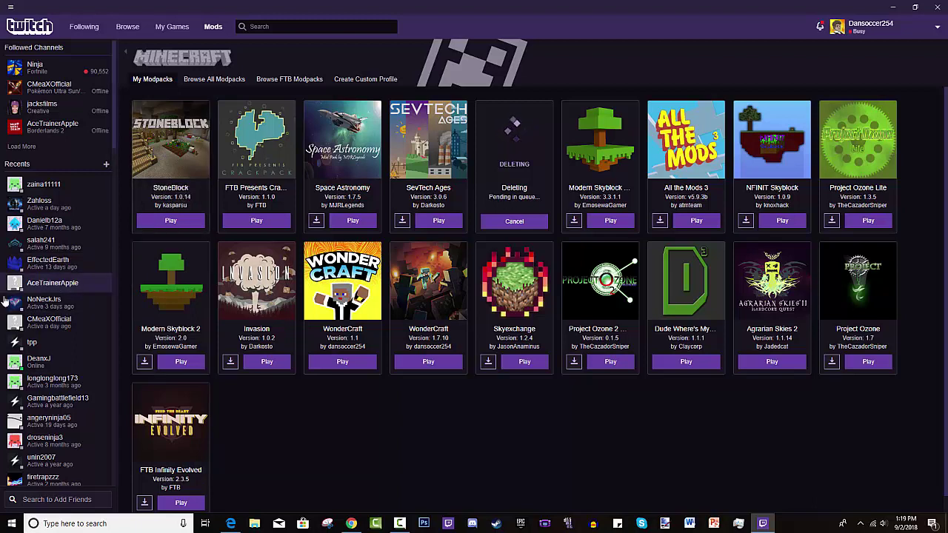
{"action": "mouse_move", "coordinate": [185, 171]}
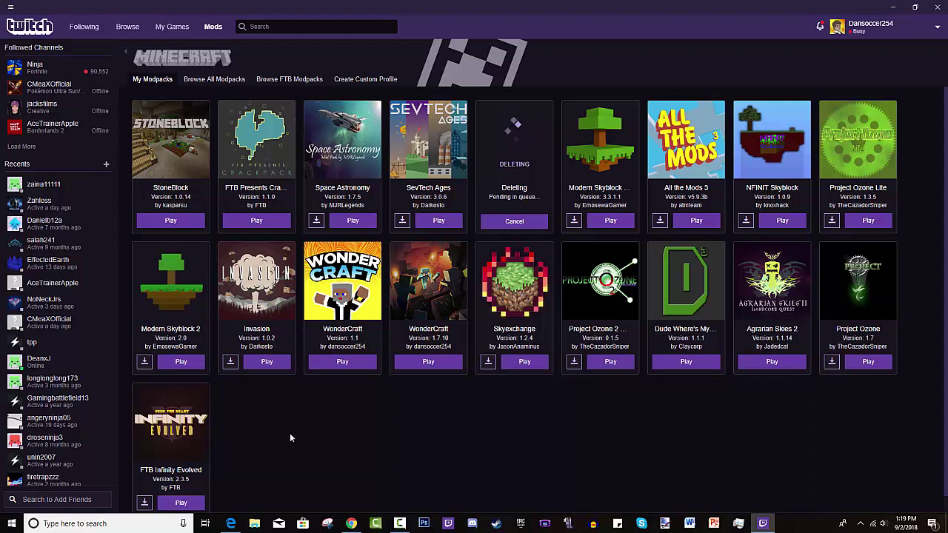
{"action": "left_click", "coordinate": [170, 173]}
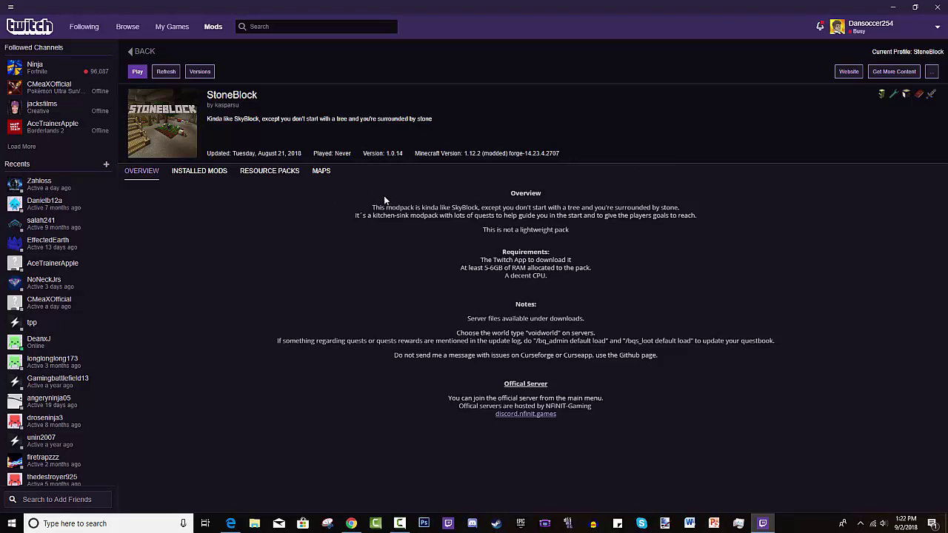
{"action": "mouse_move", "coordinate": [371, 208]}
{"action": "left_mouse_down"}
{"action": "mouse_move", "coordinate": [521, 230]}
{"action": "mouse_move", "coordinate": [575, 215]}
{"action": "mouse_move", "coordinate": [680, 209]}
{"action": "mouse_move", "coordinate": [719, 216]}
{"action": "left_mouse_up"}
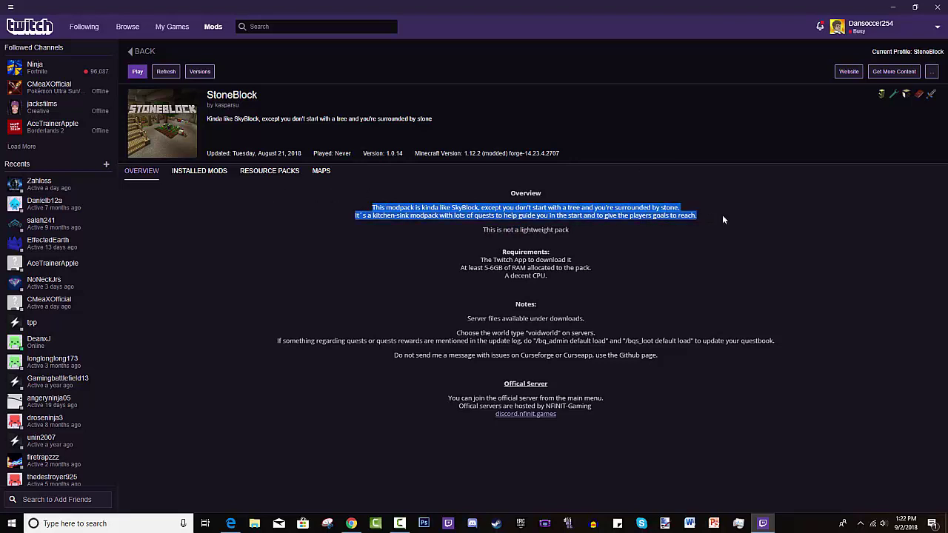
{"action": "left_click", "coordinate": [724, 219]}
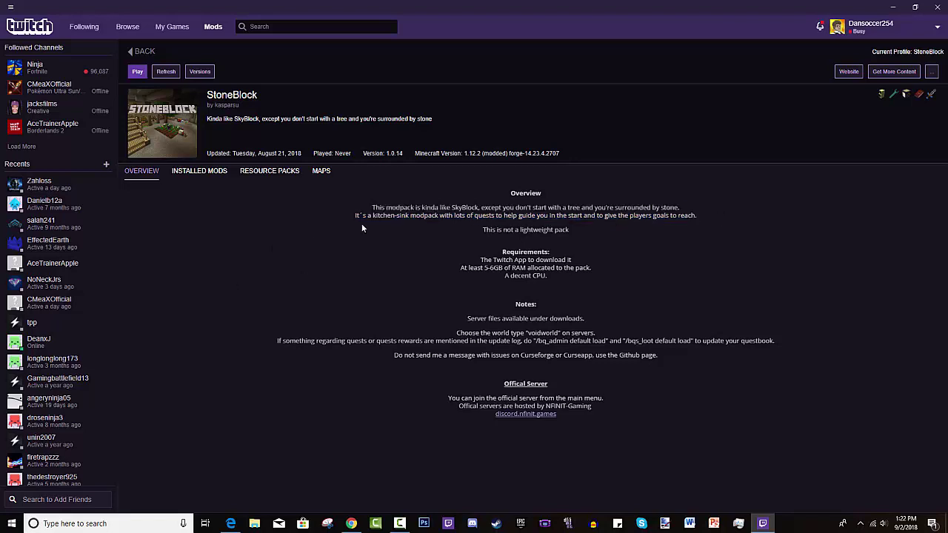
{"action": "left_click_drag", "start_coordinate": [345, 218], "coordinate": [577, 233]}
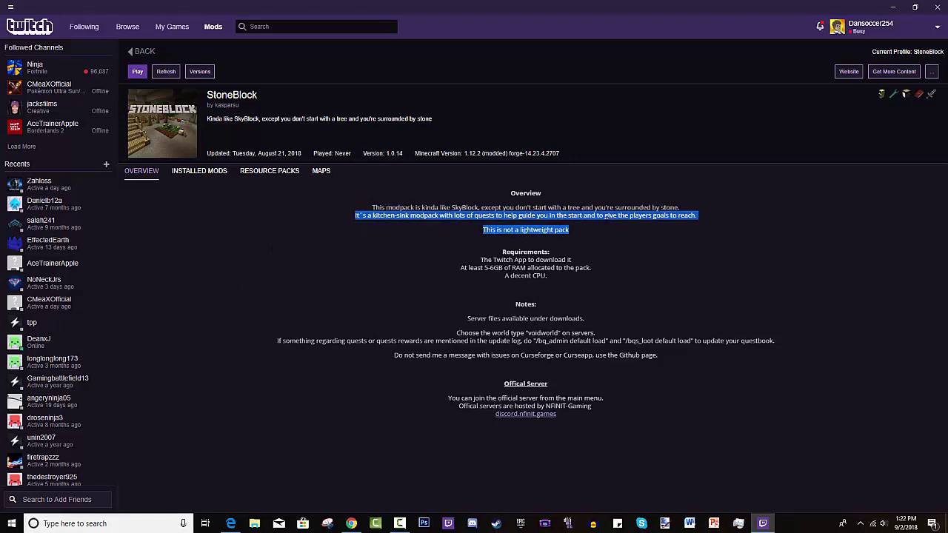
{"action": "left_click_drag", "start_coordinate": [741, 220], "coordinate": [740, 219]}
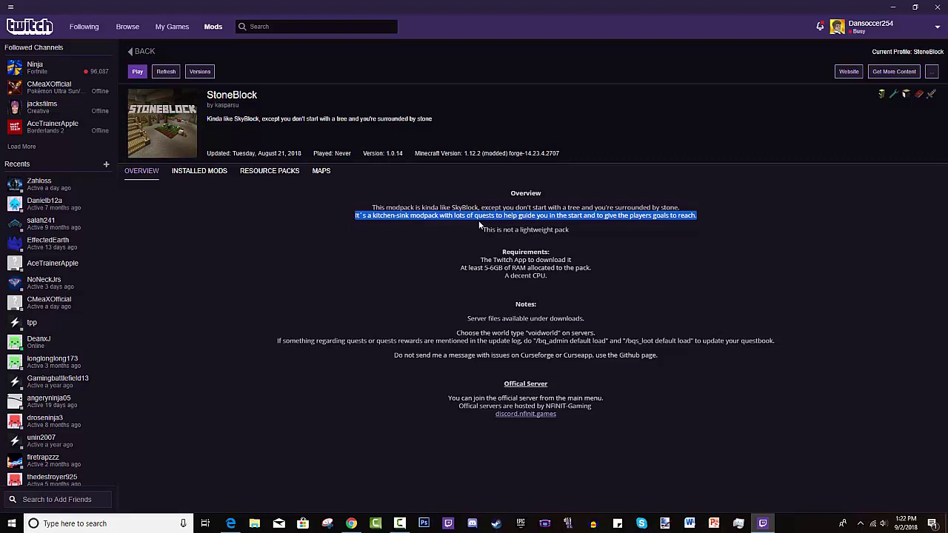
{"action": "left_click", "coordinate": [607, 221]}
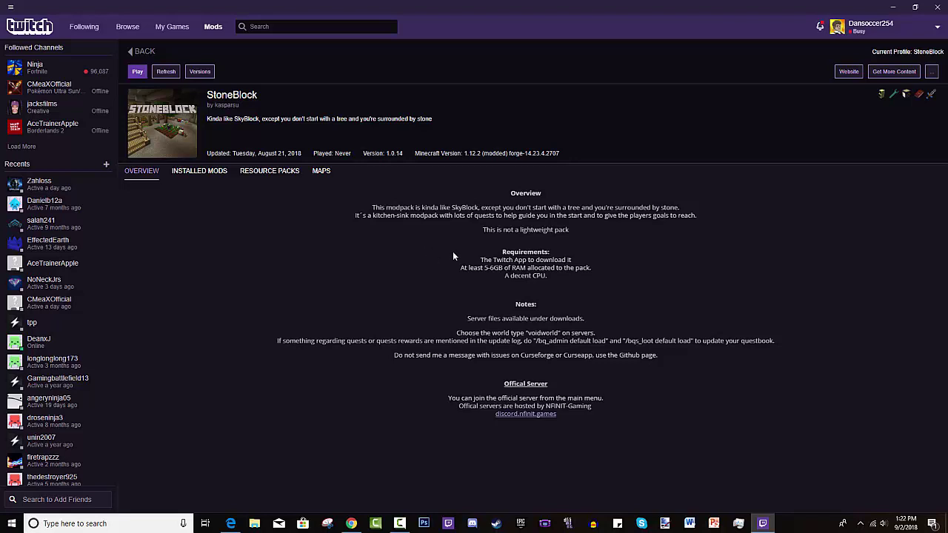
{"action": "mouse_move", "coordinate": [452, 251]}
{"action": "left_mouse_down"}
{"action": "mouse_move", "coordinate": [518, 320]}
{"action": "mouse_move", "coordinate": [559, 416]}
{"action": "left_mouse_up"}
{"action": "left_click", "coordinate": [605, 443]}
{"action": "mouse_move", "coordinate": [351, 524]}
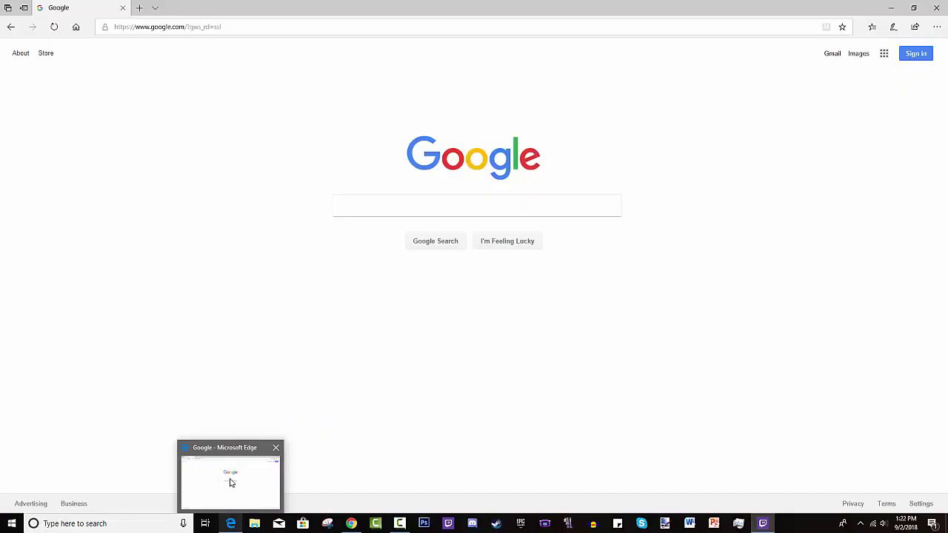
Step: In Edge, run a Google search for 'twitch desktop app' using the suggested completion
{"action": "left_click", "coordinate": [230, 463]}
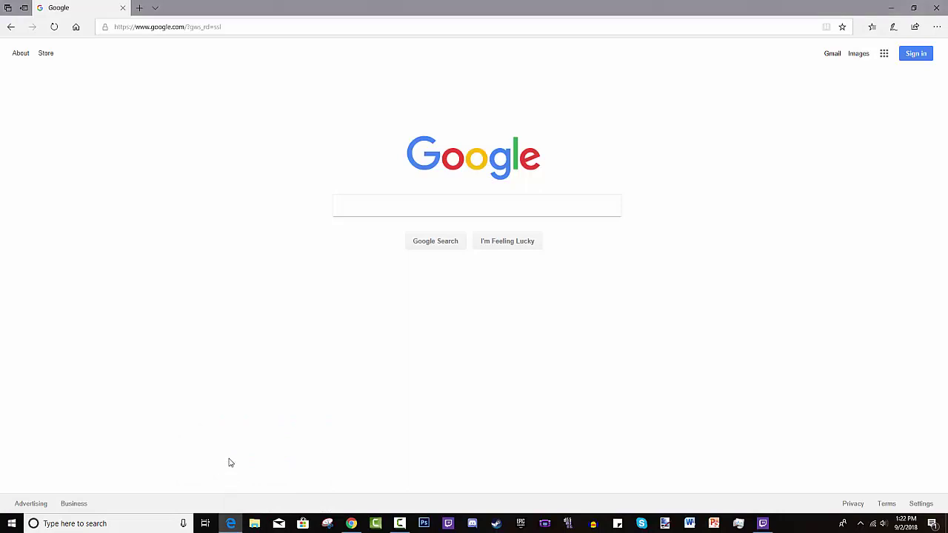
{"action": "left_click", "coordinate": [377, 212]}
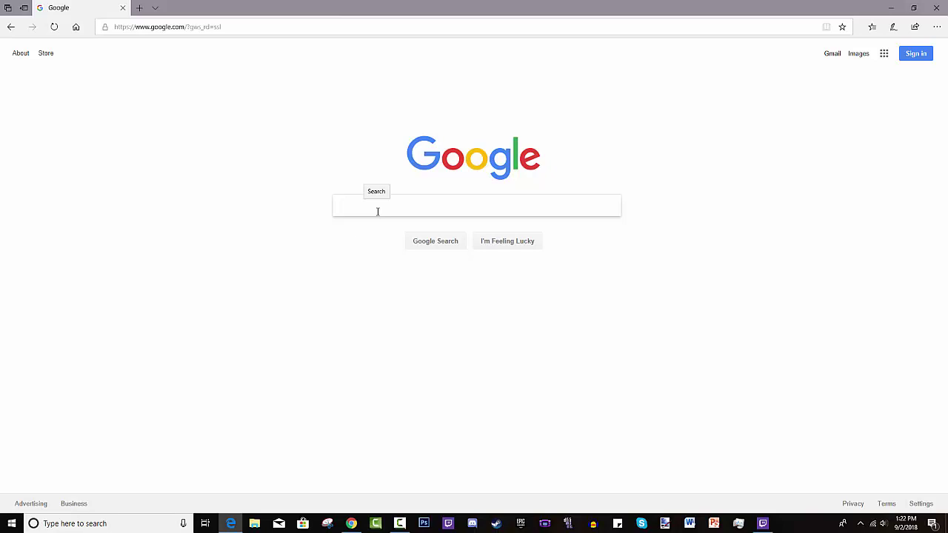
{"action": "type", "text": "twitc"}
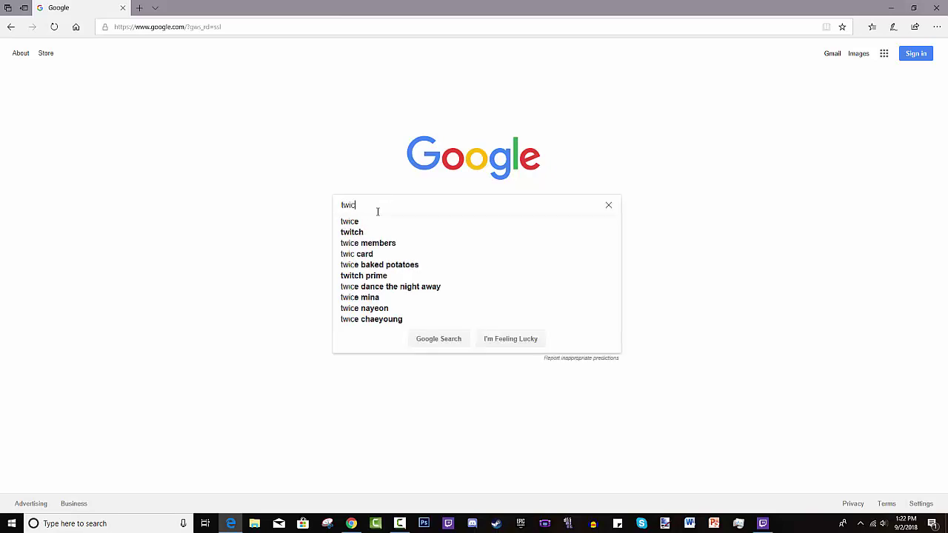
{"action": "type", "text": "h des"}
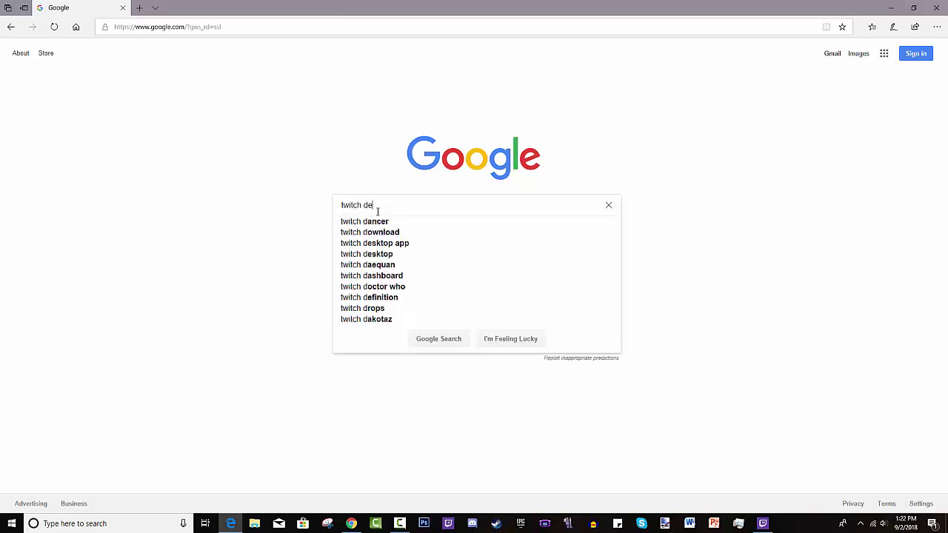
{"action": "key", "text": "Down"}
{"action": "key", "text": "Return"}
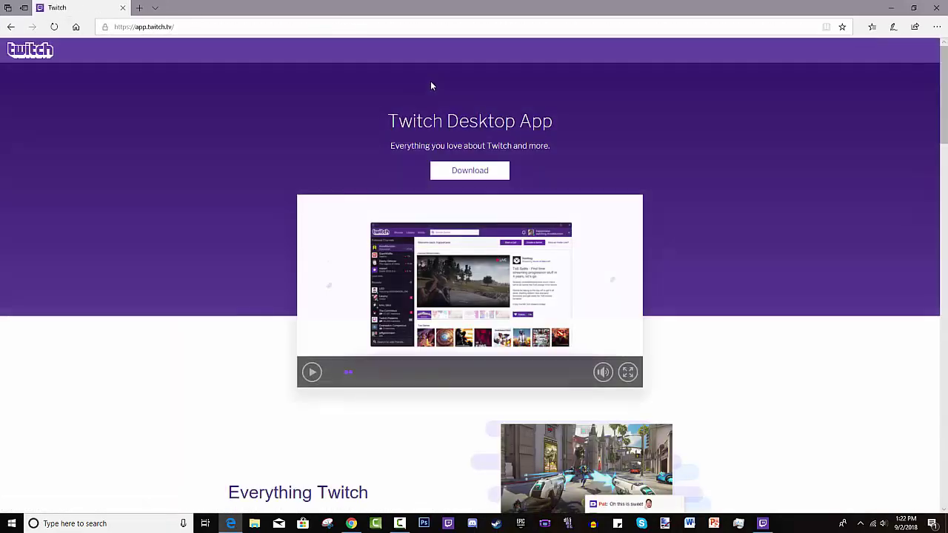
Step: Download the Twitch desktop app from app.twitch.tv, then return to the Twitch app
{"action": "scroll", "coordinate": [167, 190], "scroll_direction": "down", "scroll_amount": 10}
{"action": "scroll", "coordinate": [186, 279], "scroll_direction": "down", "scroll_amount": 10}
{"action": "scroll", "coordinate": [825, 338], "scroll_direction": "up", "scroll_amount": 20}
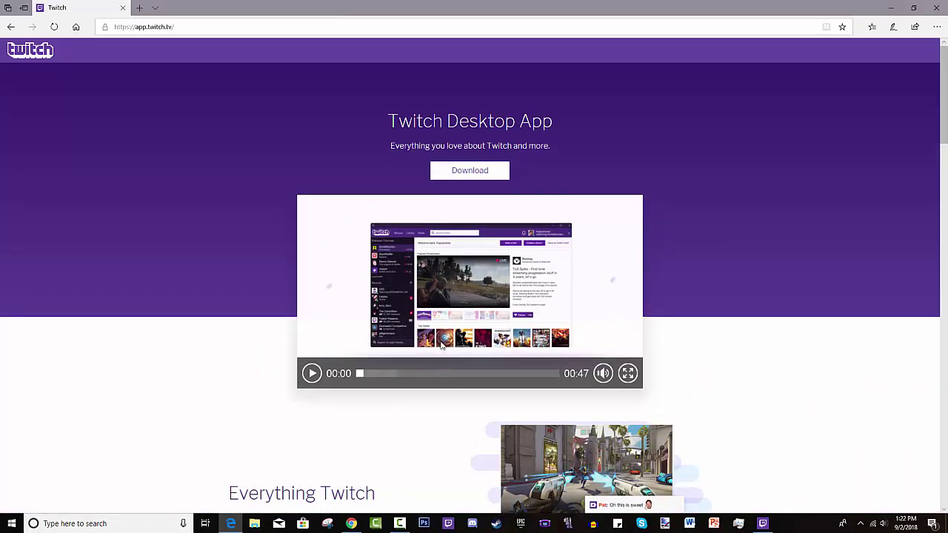
{"action": "scroll", "coordinate": [444, 340], "scroll_direction": "down", "scroll_amount": 10}
{"action": "scroll", "coordinate": [444, 326], "scroll_direction": "down", "scroll_amount": 3}
{"action": "scroll", "coordinate": [459, 333], "scroll_direction": "up", "scroll_amount": 15}
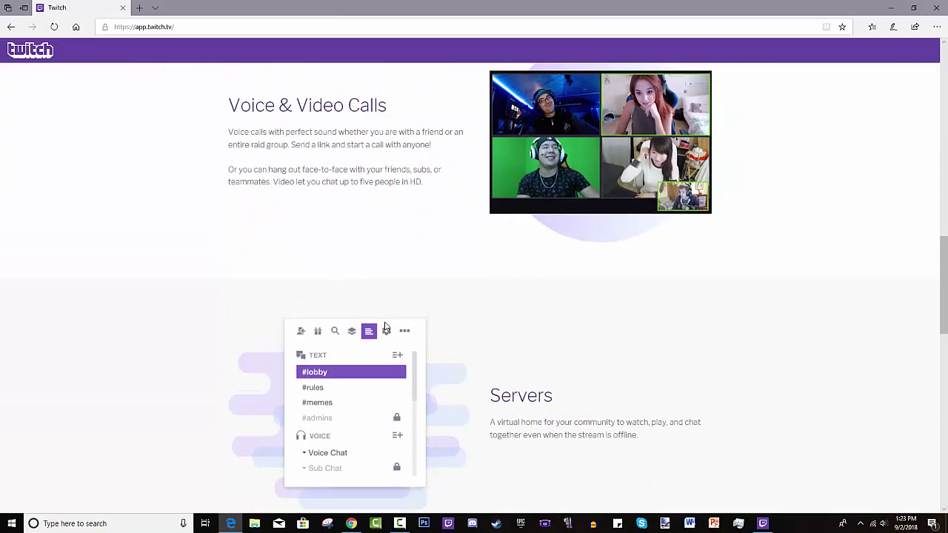
{"action": "scroll", "coordinate": [444, 356], "scroll_direction": "down", "scroll_amount": 10}
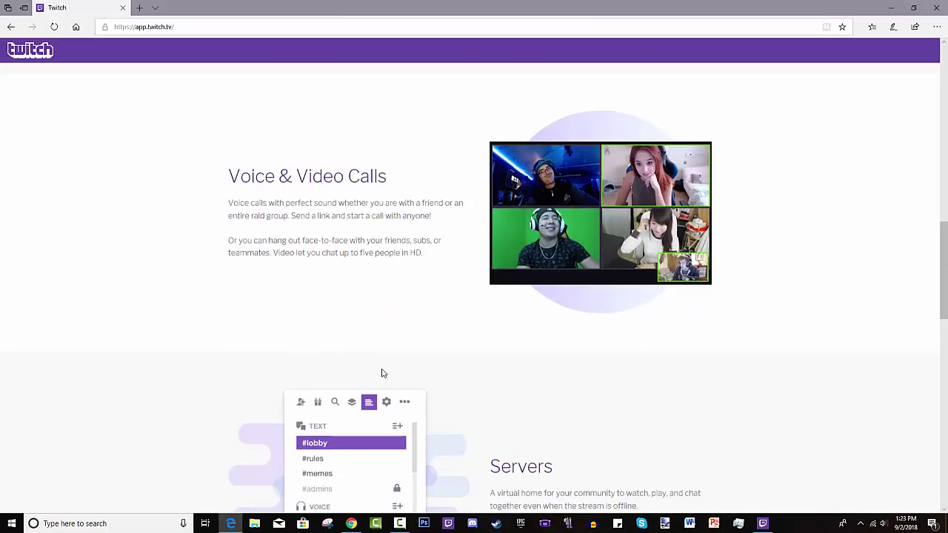
{"action": "scroll", "coordinate": [237, 341], "scroll_direction": "down", "scroll_amount": 4}
{"action": "scroll", "coordinate": [203, 328], "scroll_direction": "down", "scroll_amount": 8}
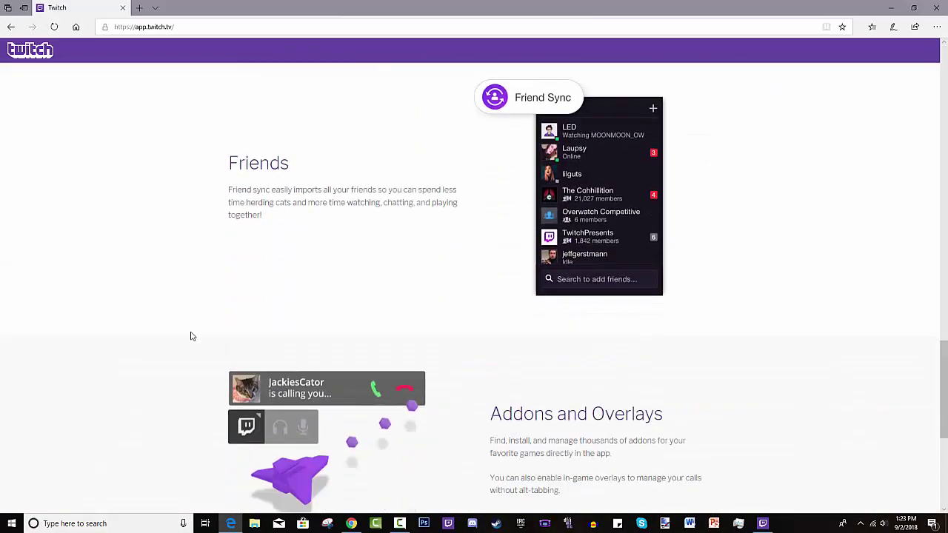
{"action": "scroll", "coordinate": [186, 334], "scroll_direction": "up", "scroll_amount": 7}
{"action": "scroll", "coordinate": [185, 339], "scroll_direction": "down", "scroll_amount": 3}
{"action": "scroll", "coordinate": [171, 337], "scroll_direction": "up", "scroll_amount": 12}
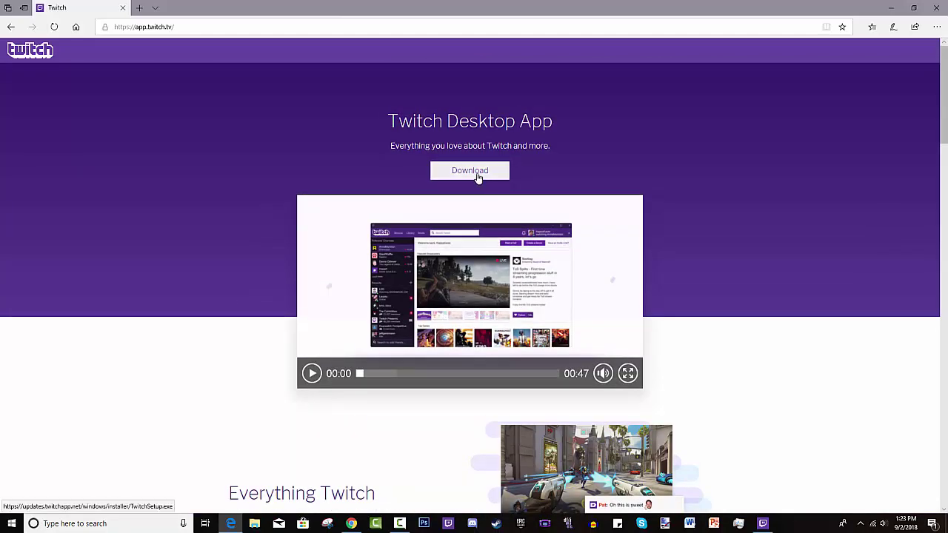
{"action": "left_click", "coordinate": [477, 178]}
{"action": "left_click", "coordinate": [764, 523]}
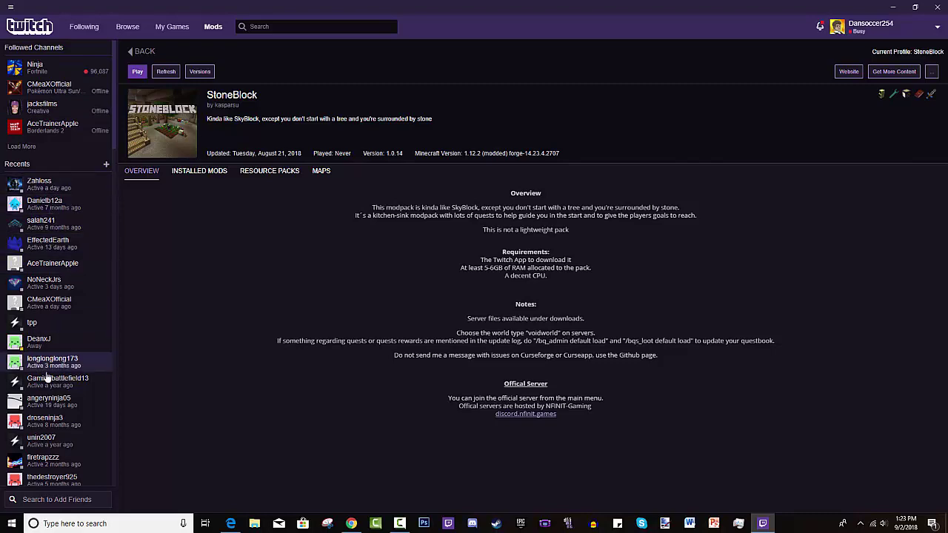
Step: Move through My Games, Following and Mods to Minecraft's My Modpacks list
{"action": "left_click", "coordinate": [130, 28]}
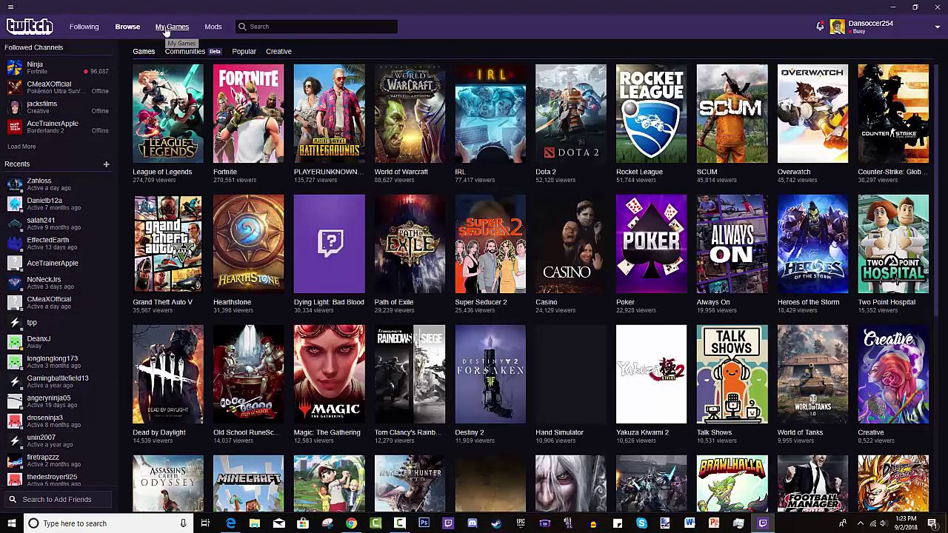
{"action": "left_click", "coordinate": [172, 29]}
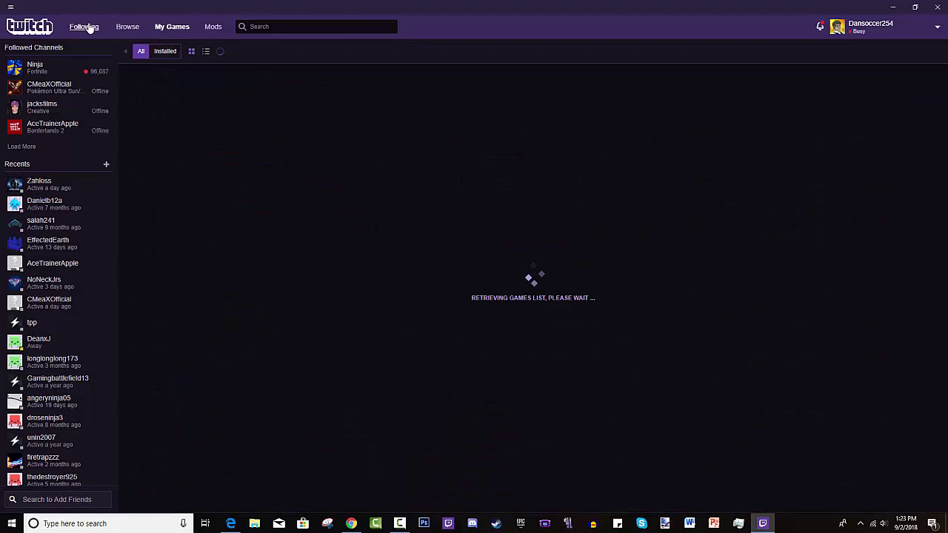
{"action": "left_click", "coordinate": [89, 28]}
{"action": "left_click", "coordinate": [210, 29]}
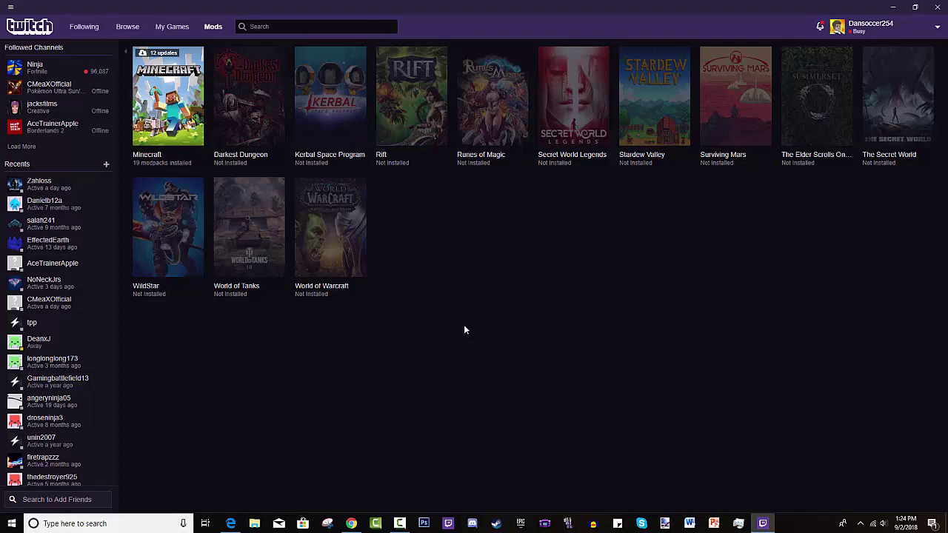
{"action": "left_click", "coordinate": [185, 118]}
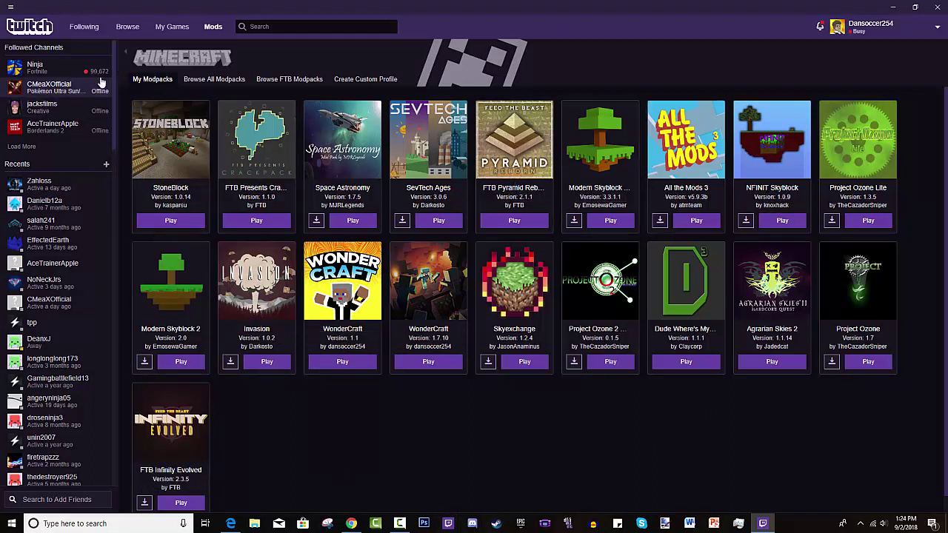
Step: Open Browse All Modpacks and scroll through the Featured-sorted catalogue
{"action": "left_click", "coordinate": [210, 83]}
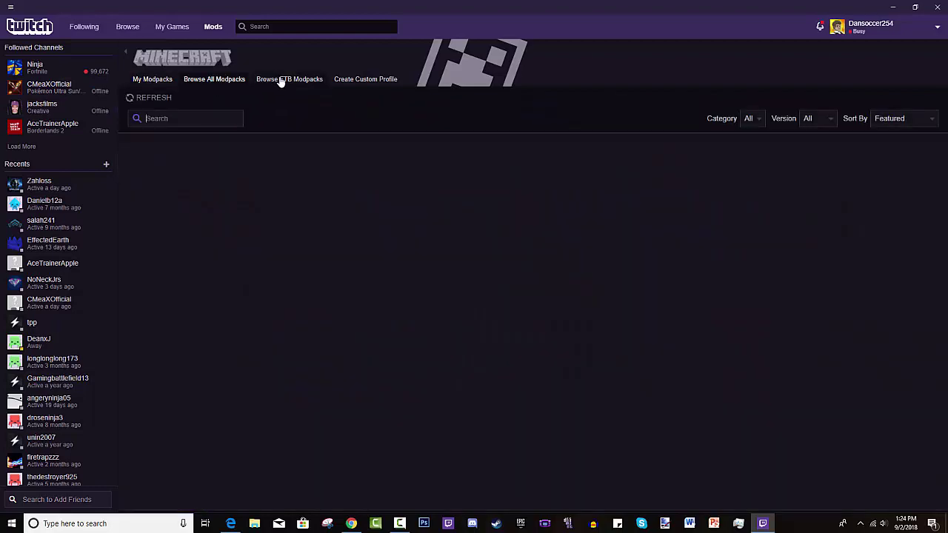
{"action": "scroll", "coordinate": [296, 289], "scroll_direction": "down", "scroll_amount": 10}
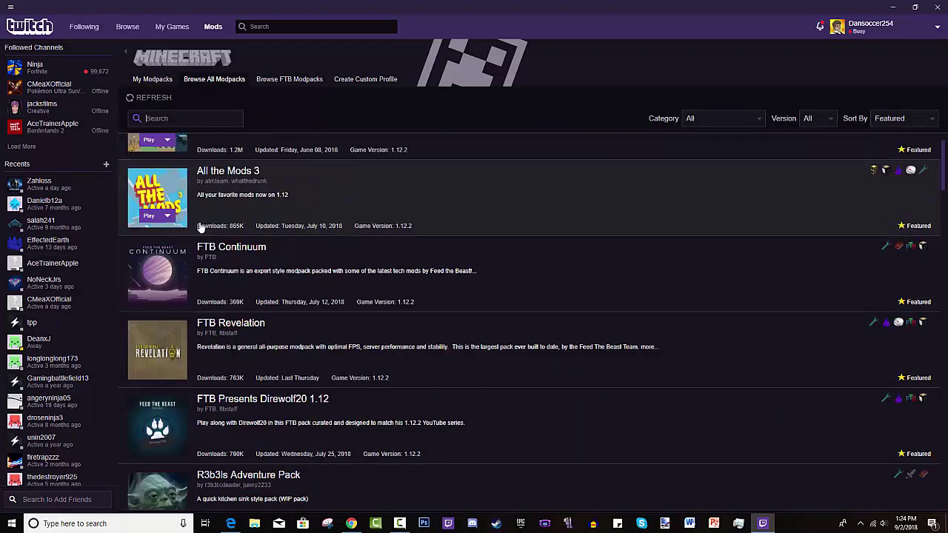
{"action": "scroll", "coordinate": [315, 282], "scroll_direction": "down", "scroll_amount": 5}
{"action": "scroll", "coordinate": [415, 225], "scroll_direction": "down", "scroll_amount": 10}
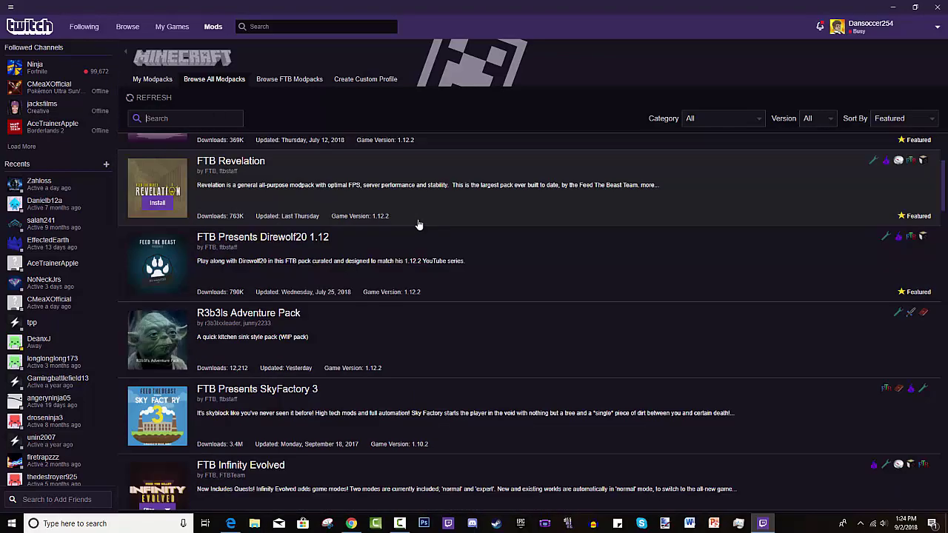
{"action": "scroll", "coordinate": [397, 241], "scroll_direction": "down", "scroll_amount": 2}
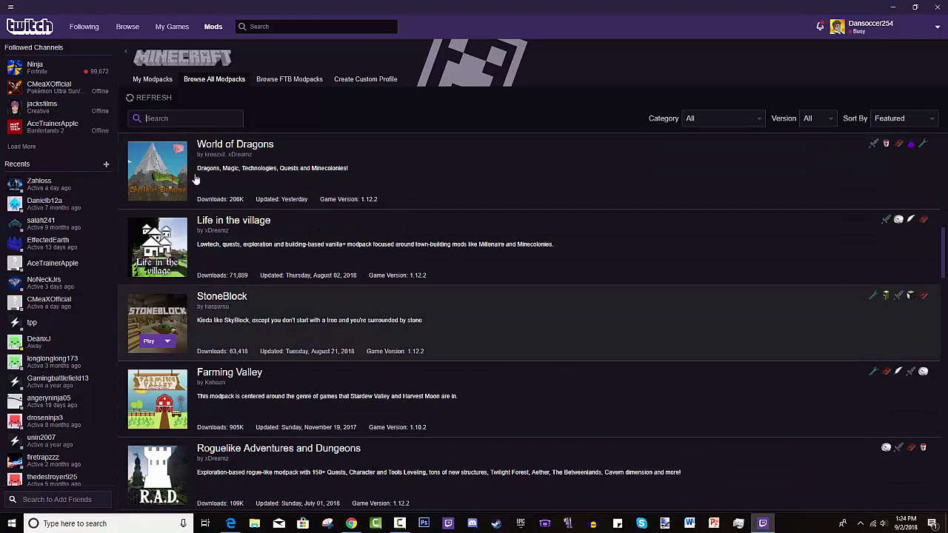
Step: Search the catalogue for 'stoneblock', then clear the search filter
{"action": "left_click", "coordinate": [178, 119]}
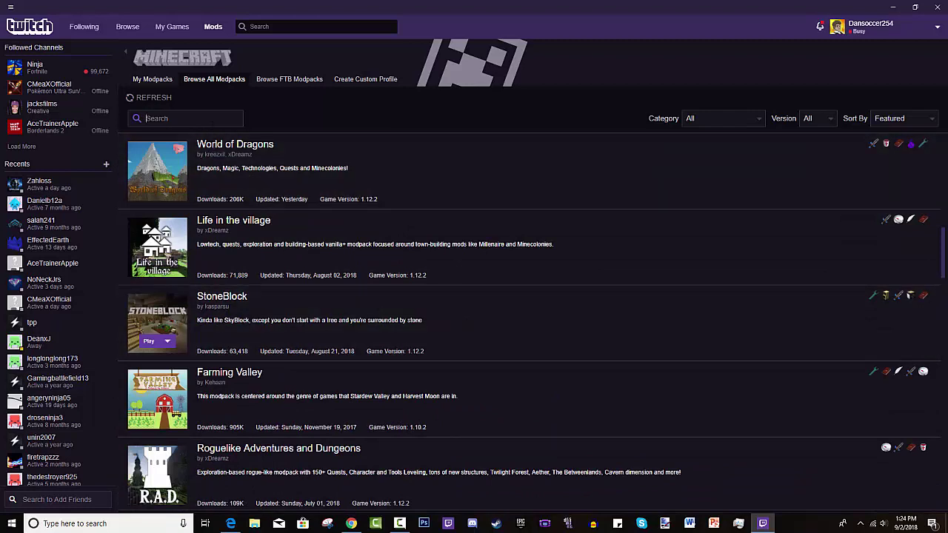
{"action": "type", "text": "stoneblock"}
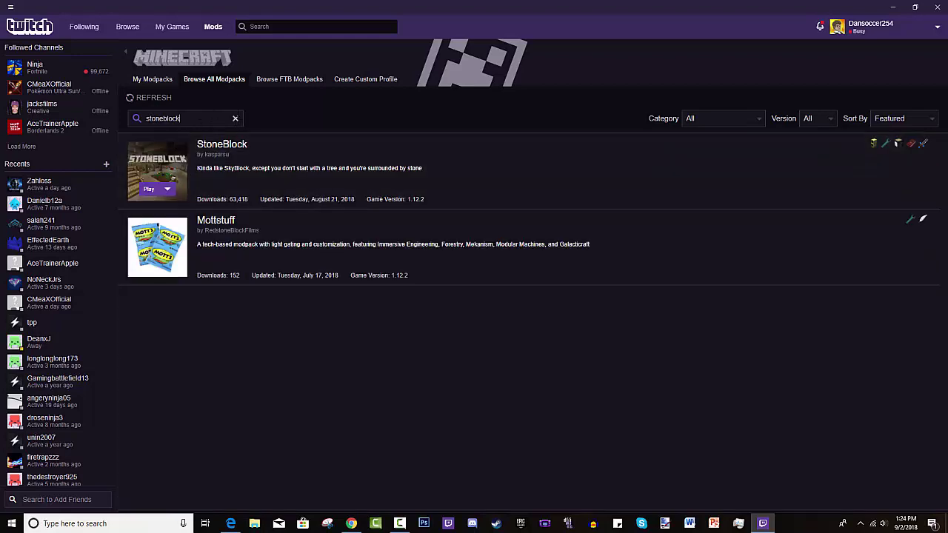
{"action": "left_click", "coordinate": [235, 118]}
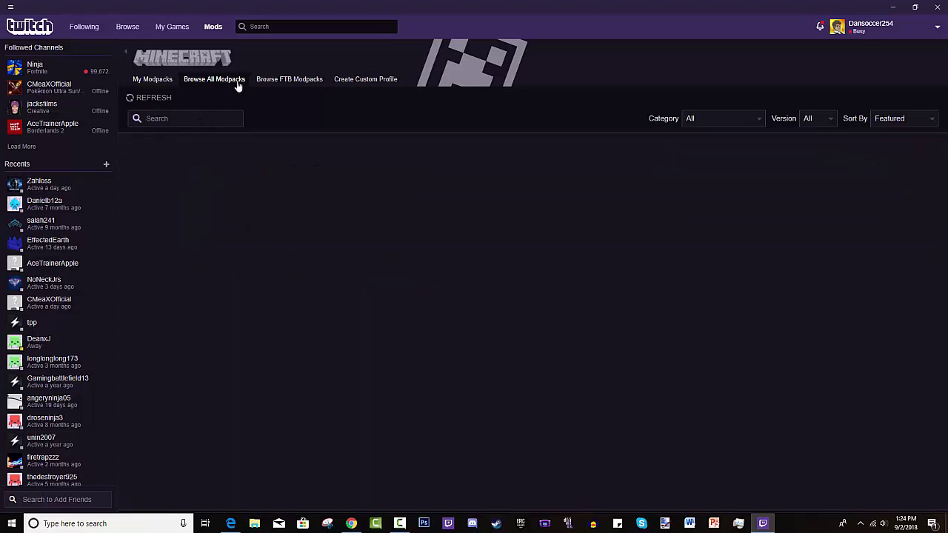
Step: Scroll through the FTB modpack listings, then go back to My Modpacks
{"action": "left_click", "coordinate": [282, 83]}
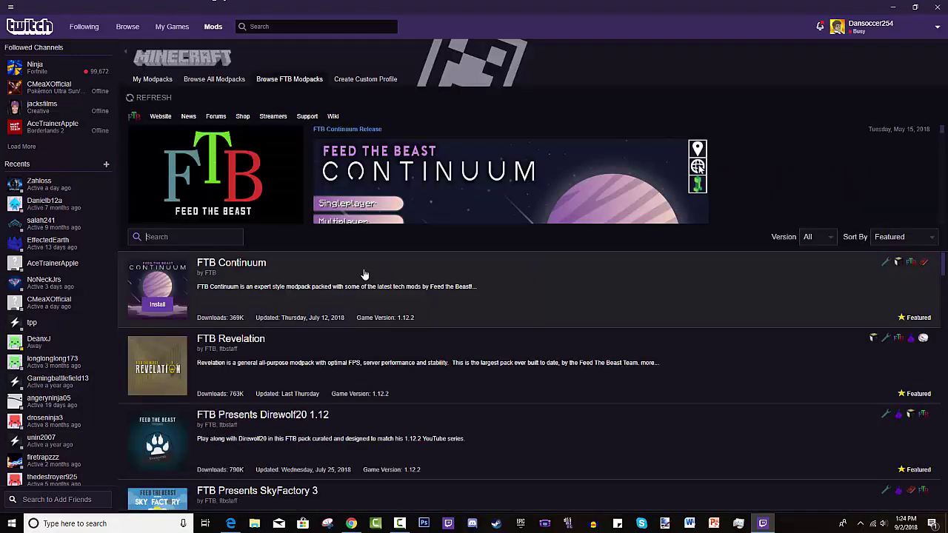
{"action": "scroll", "coordinate": [295, 313], "scroll_direction": "down", "scroll_amount": 5}
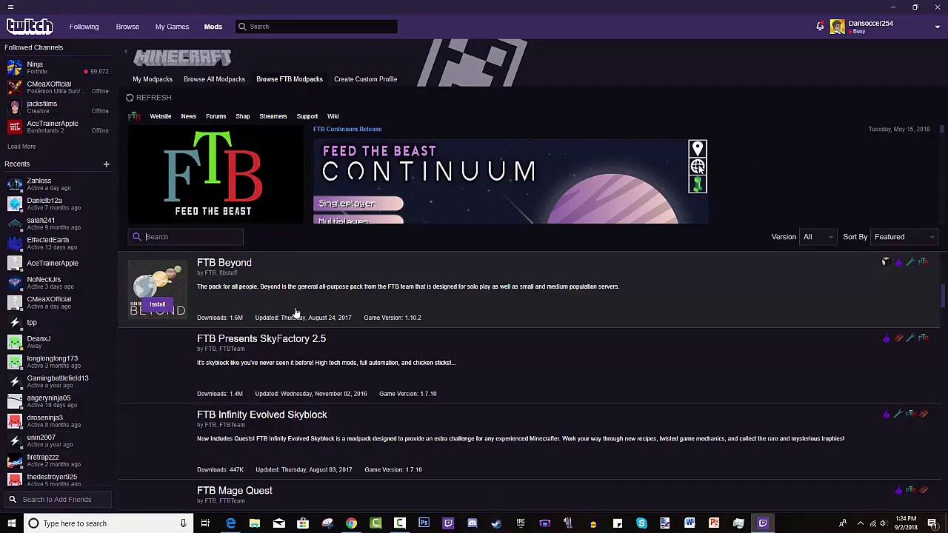
{"action": "scroll", "coordinate": [295, 313], "scroll_direction": "down", "scroll_amount": 5}
{"action": "scroll", "coordinate": [281, 315], "scroll_direction": "up", "scroll_amount": 15}
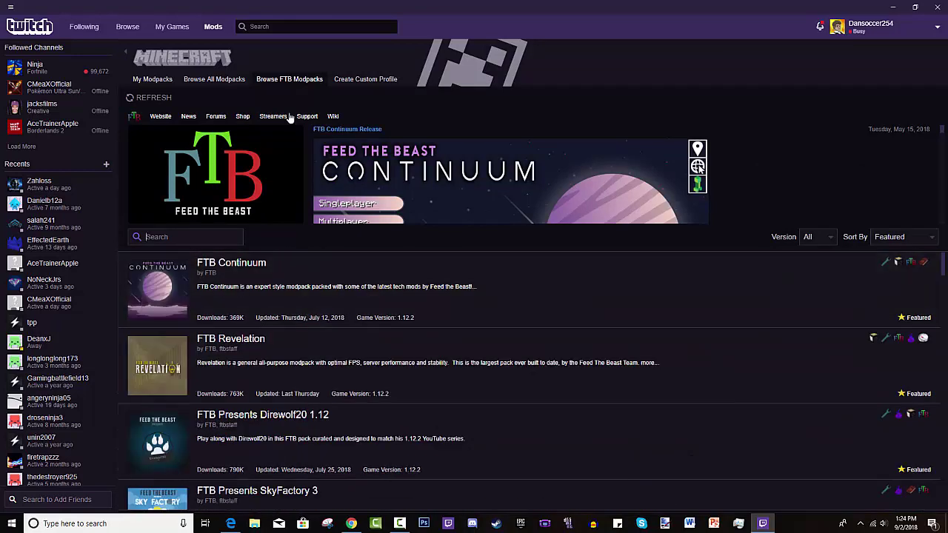
{"action": "left_click", "coordinate": [152, 79]}
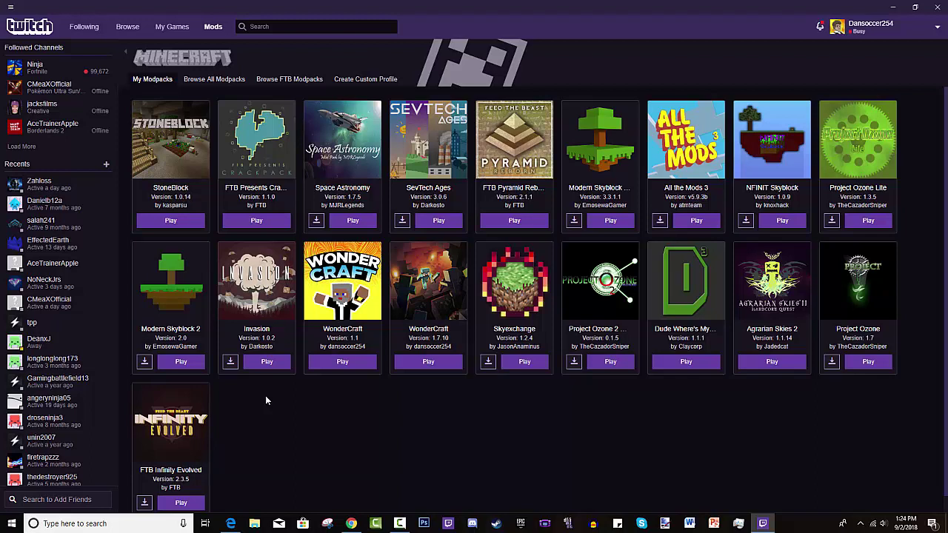
Step: Open the StoneBlock tile from My Modpacks and show its Overview description
{"action": "left_click", "coordinate": [172, 148]}
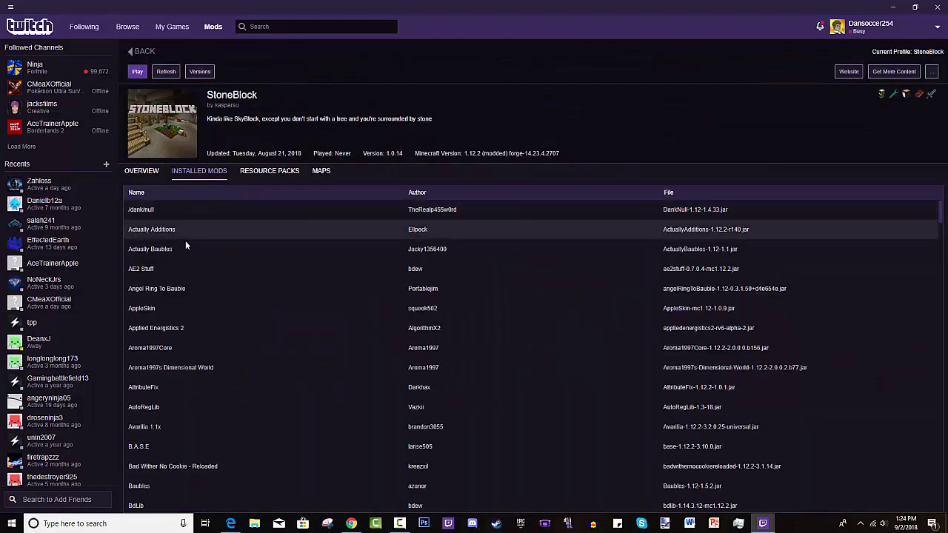
{"action": "left_click", "coordinate": [142, 171]}
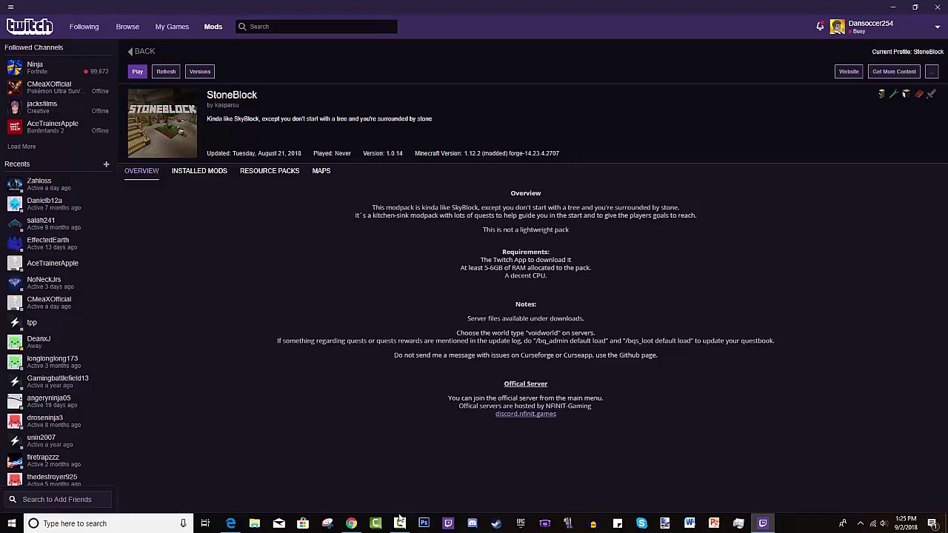
{"action": "mouse_move", "coordinate": [374, 519]}
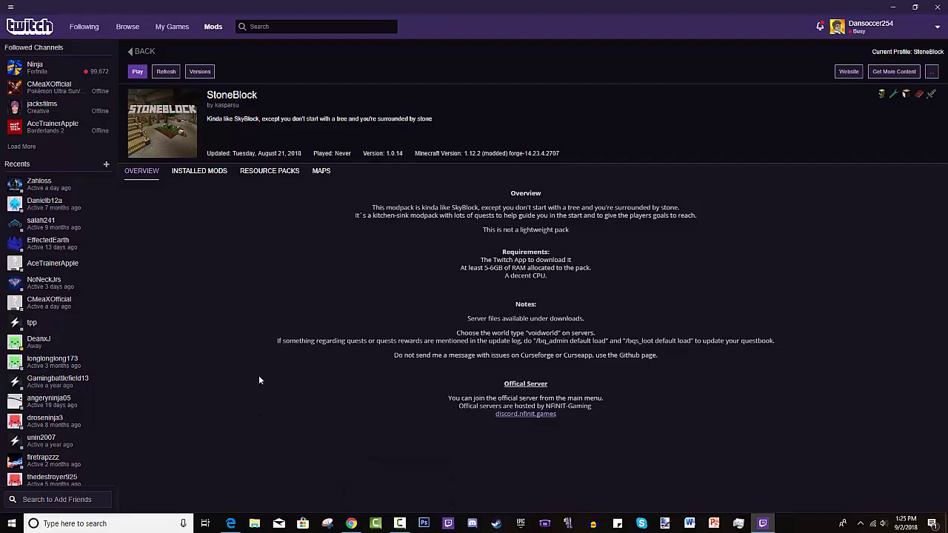